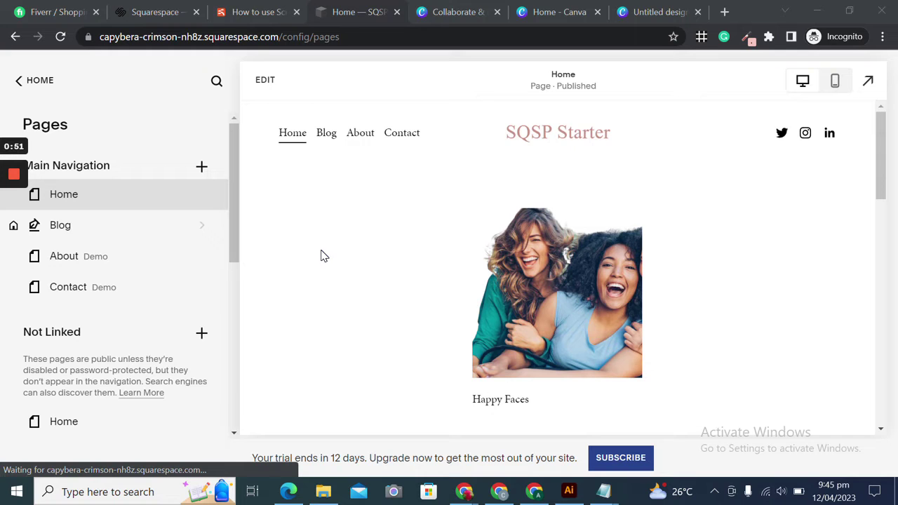
Open the Home page for editing and add a Scrolling block above the image in the first section
click(271, 84)
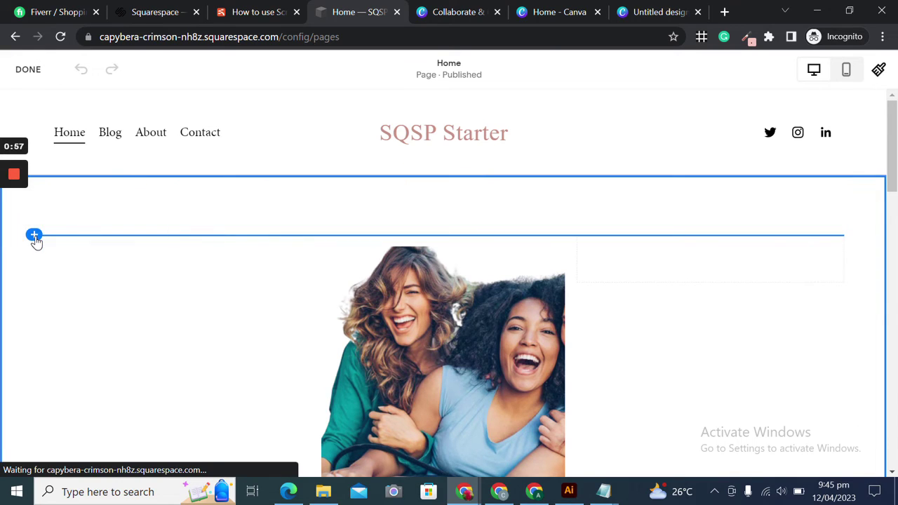
click(34, 238)
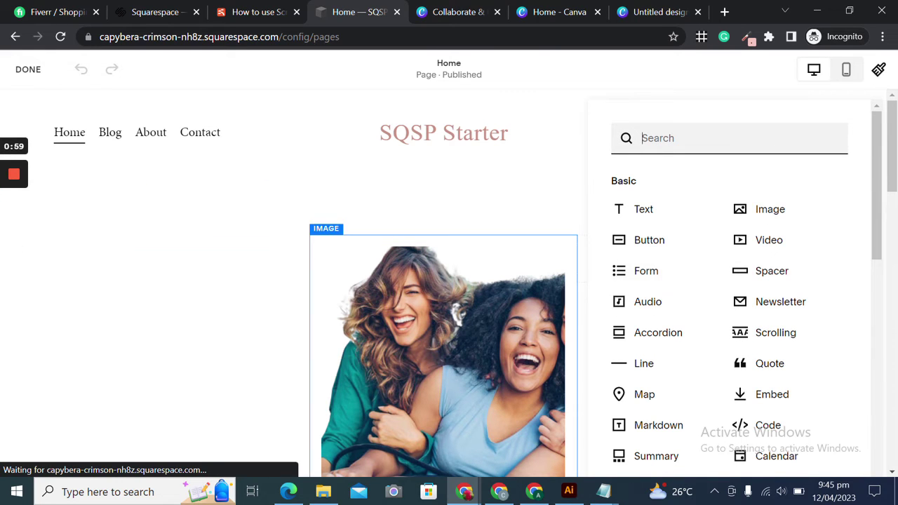
key(Escape)
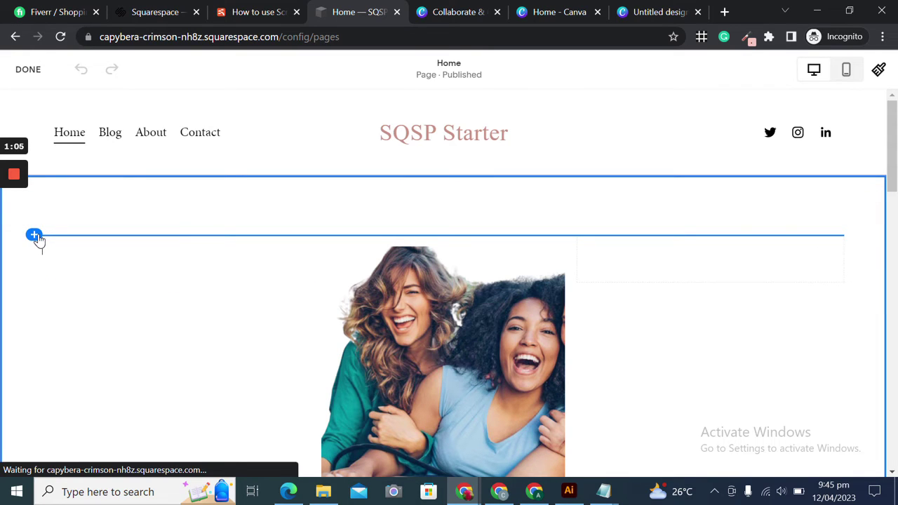
click(35, 236)
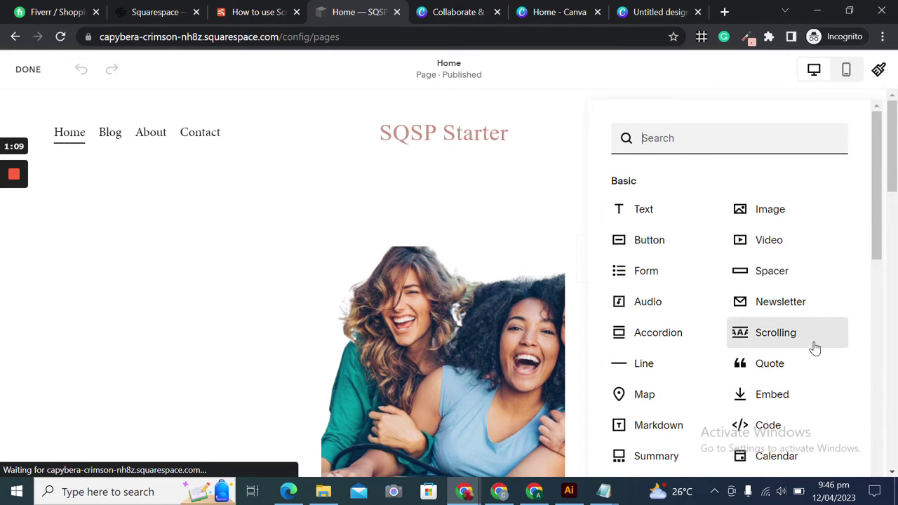
click(778, 333)
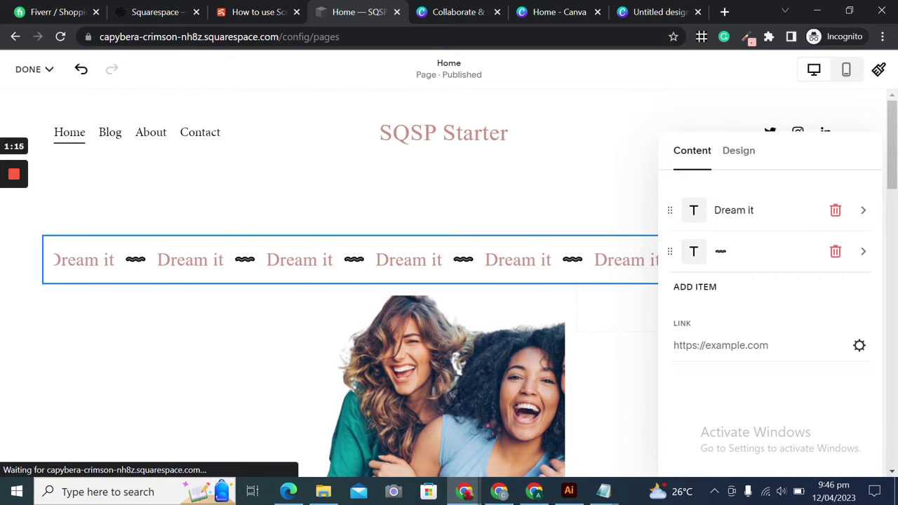
Replace the scrolling block's "Dream it" text with "SQSP Starter Tutorials" and return to the block's item list
click(745, 221)
drag(714, 212, 675, 212)
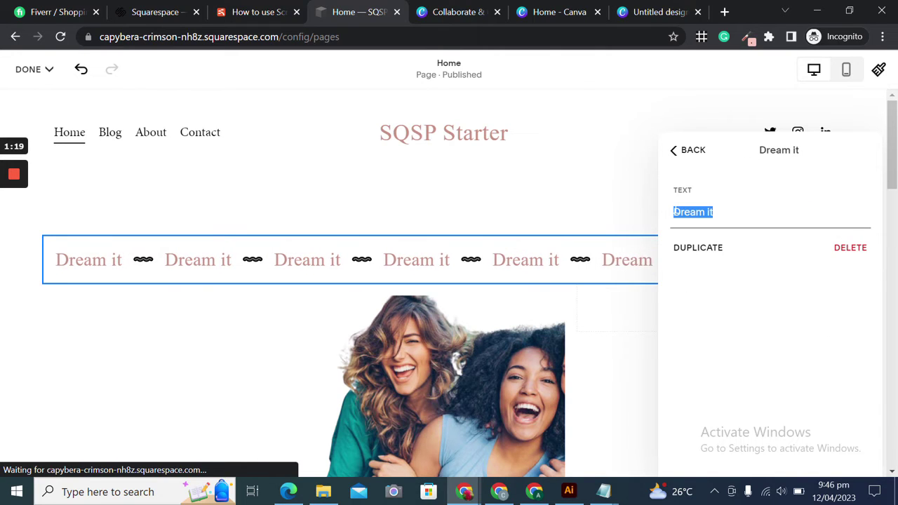
text(SQSP)
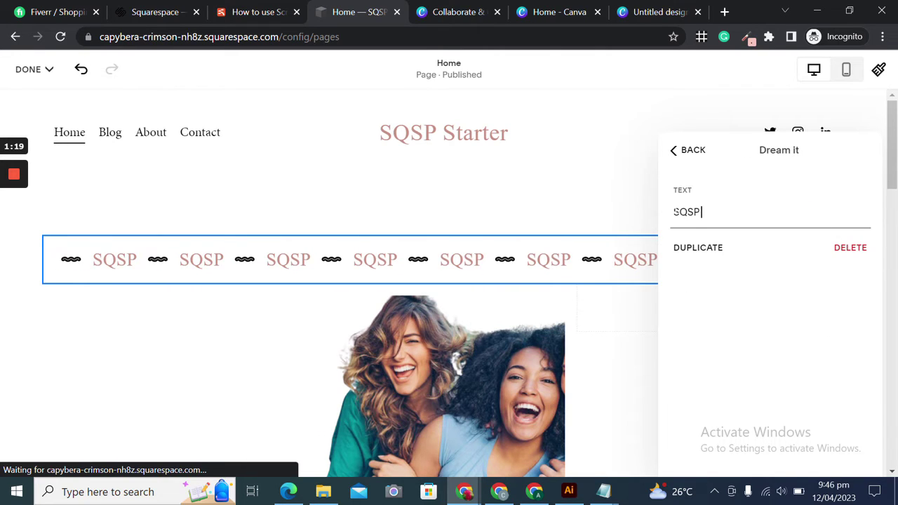
text( Starter)
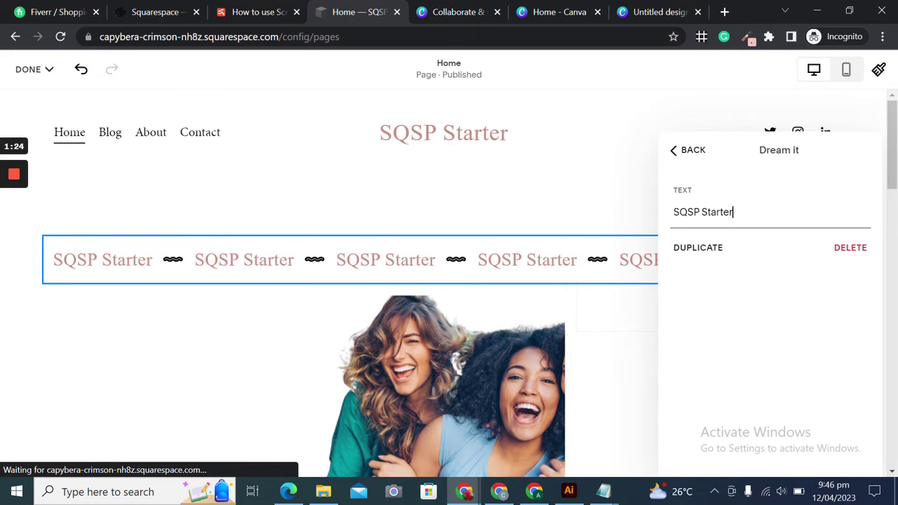
text( Tut)
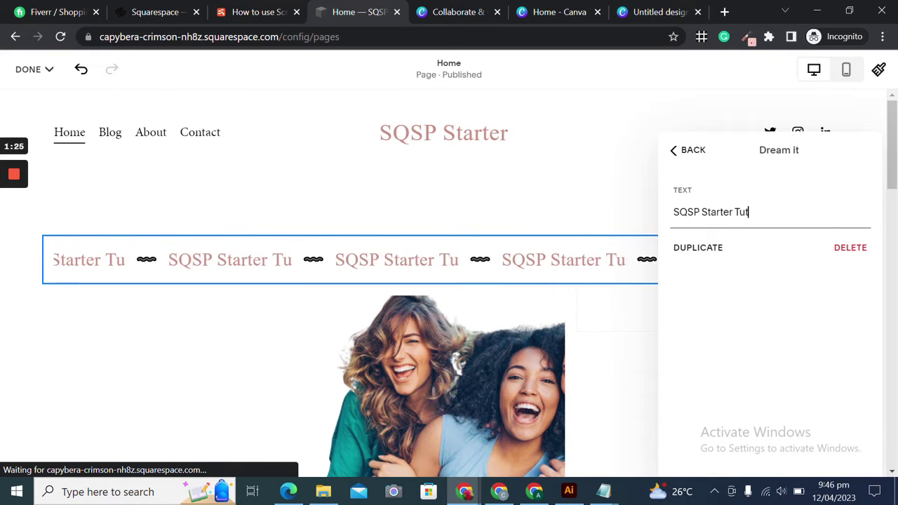
text(orials)
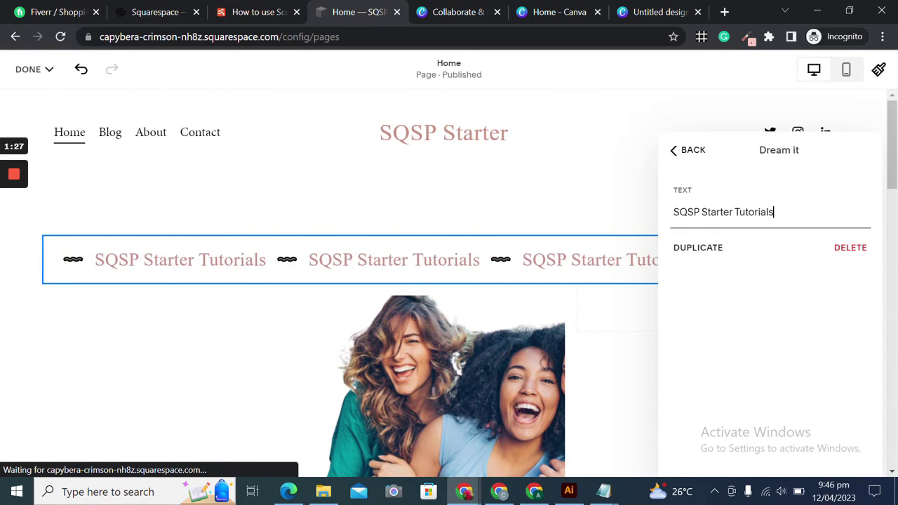
click(694, 151)
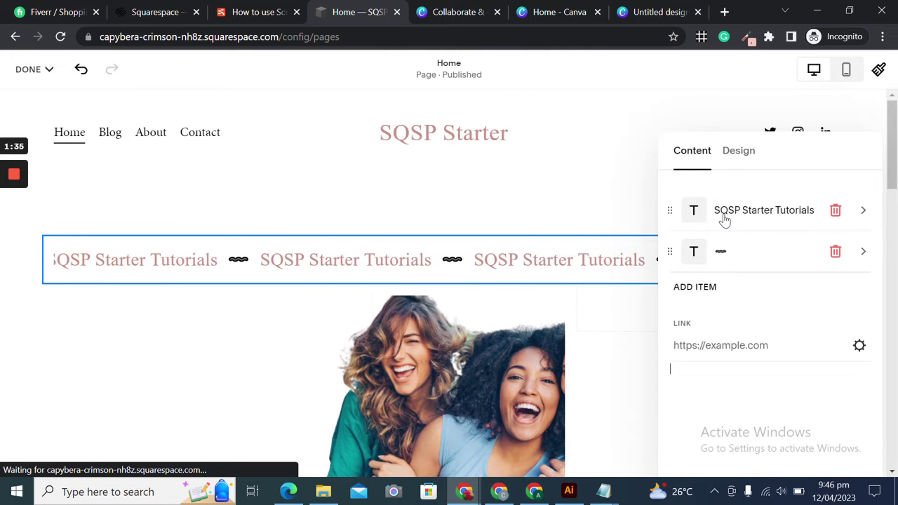
Examine the scrolling block's link options for page, web address, file, email and phone without setting a link
click(674, 345)
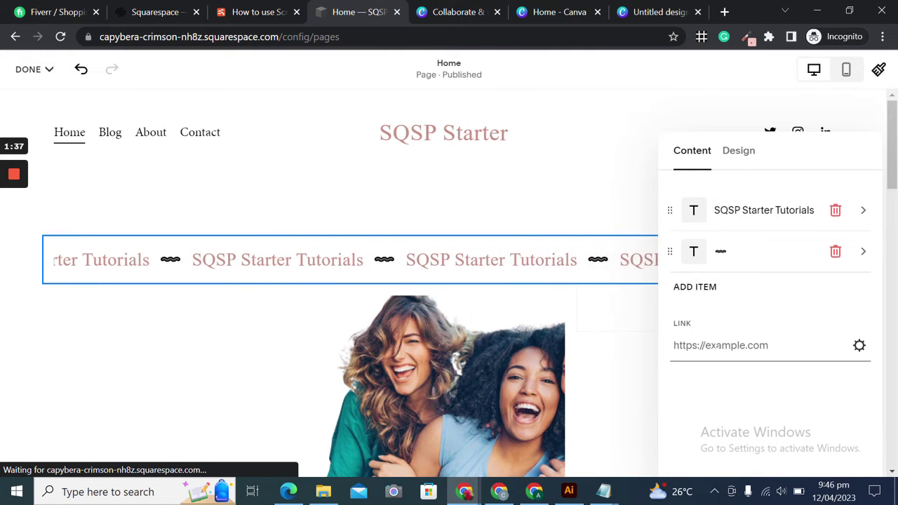
click(859, 346)
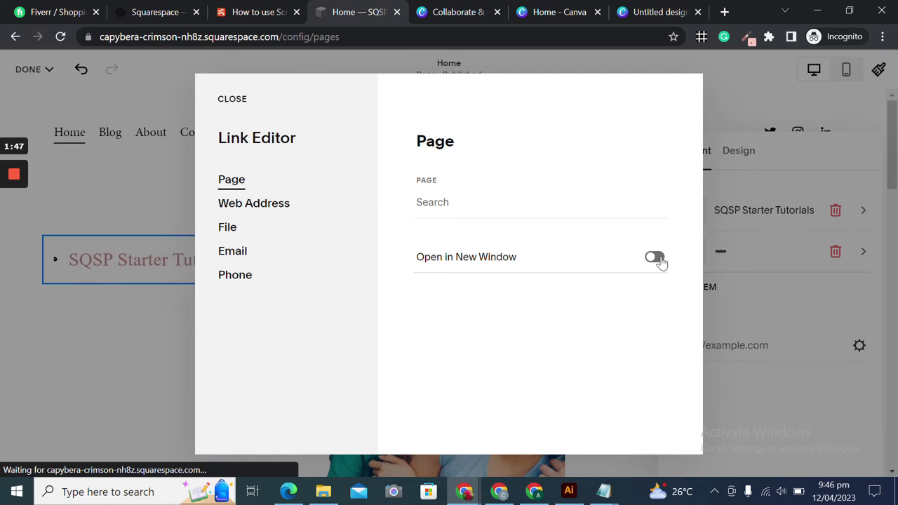
click(283, 216)
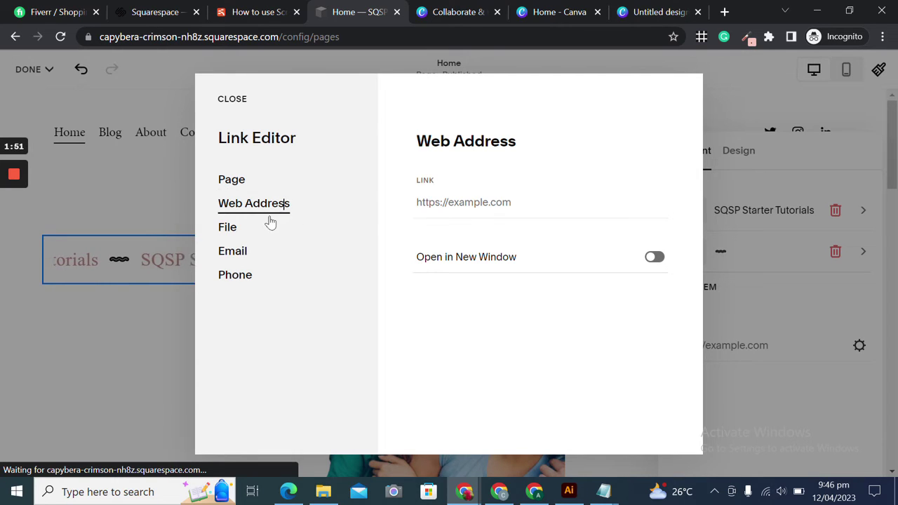
click(229, 234)
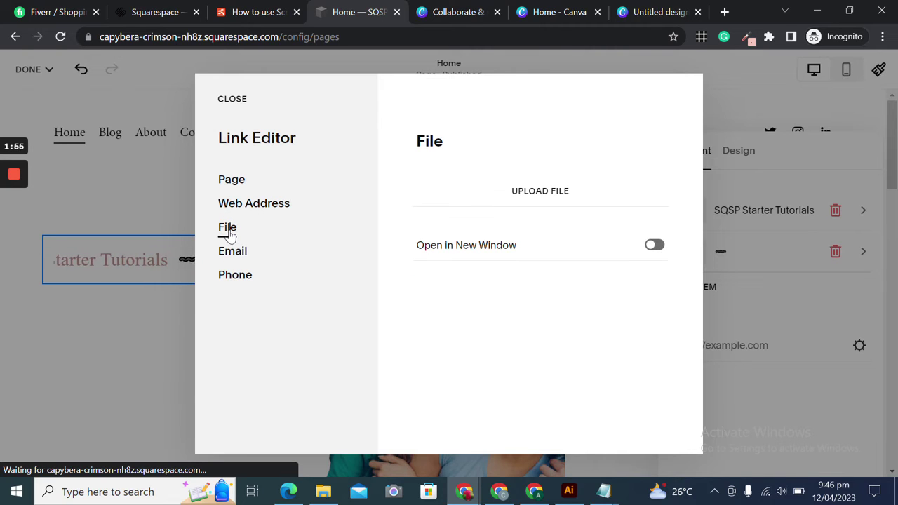
click(246, 256)
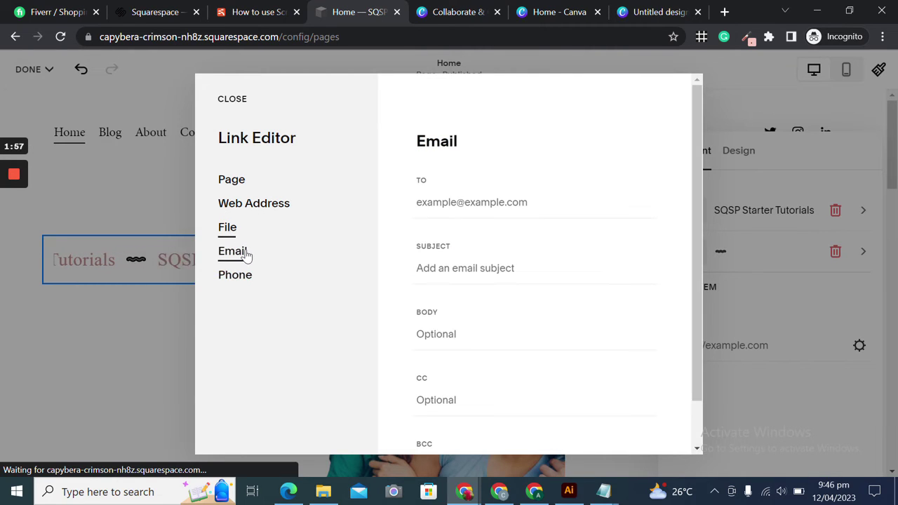
click(233, 284)
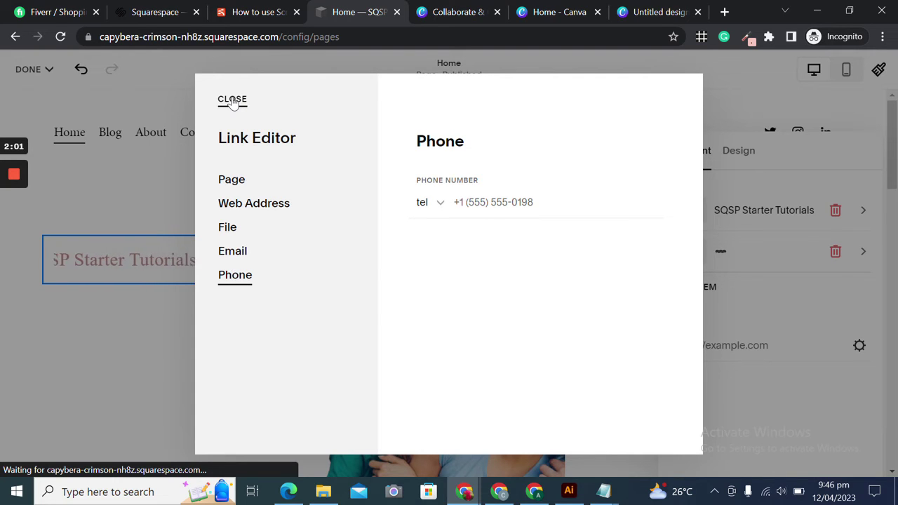
click(232, 101)
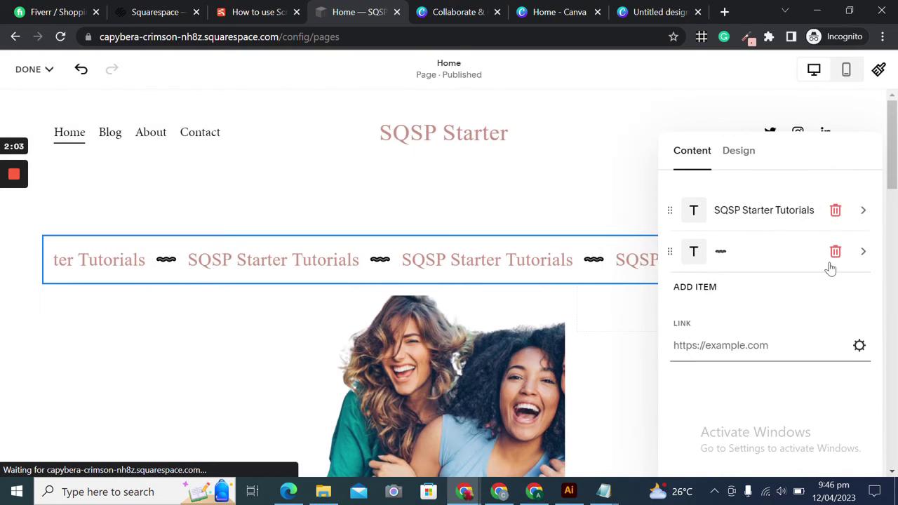
Try higher wave intensities and the L text size on the scrolling block, returning to no wave and size S
click(742, 167)
click(741, 163)
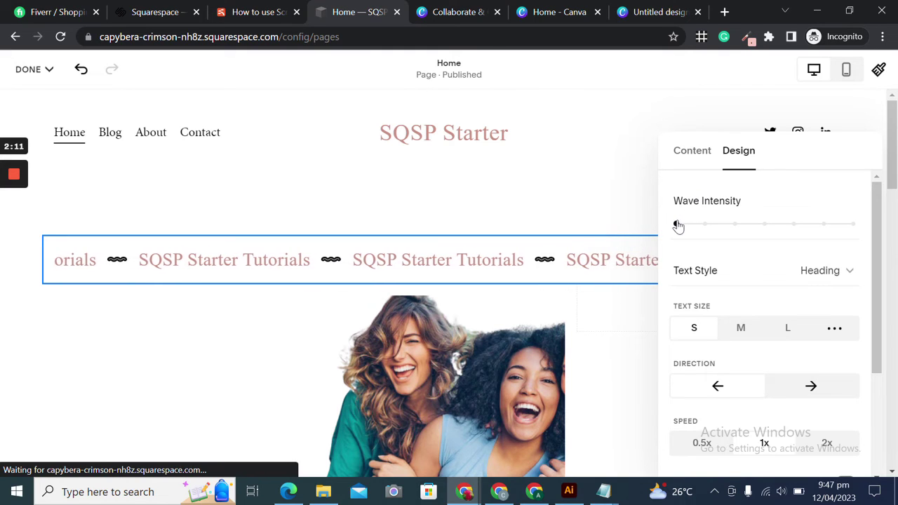
click(706, 223)
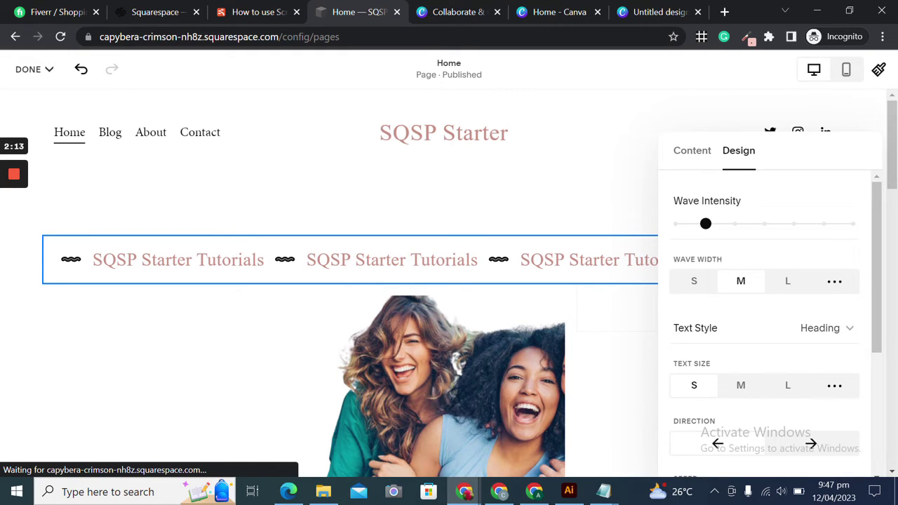
click(823, 223)
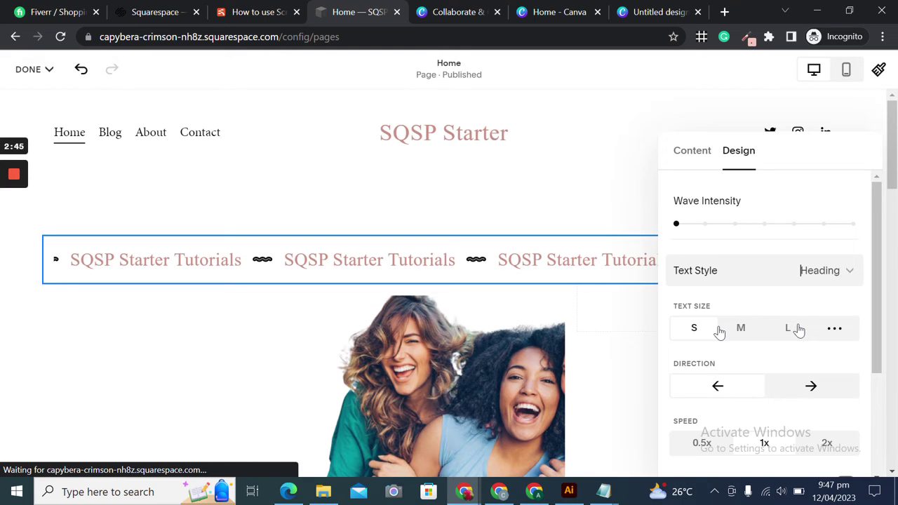
click(791, 328)
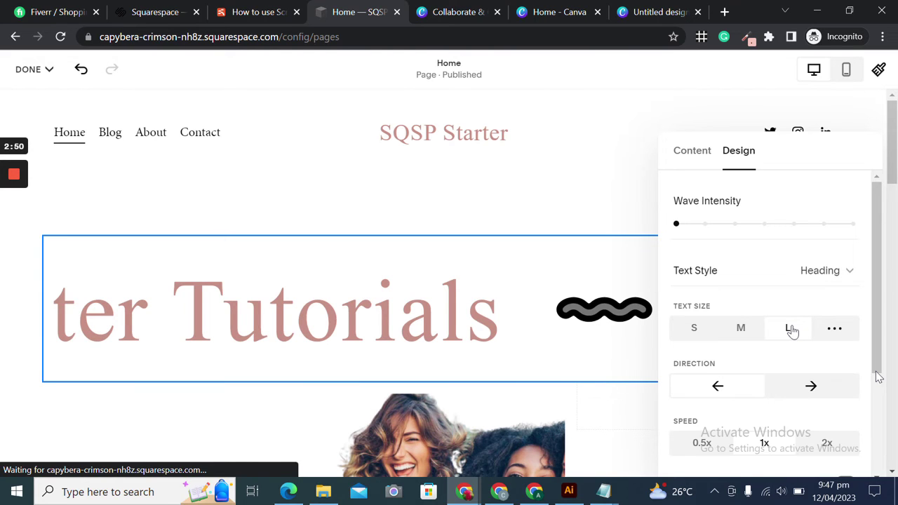
click(705, 328)
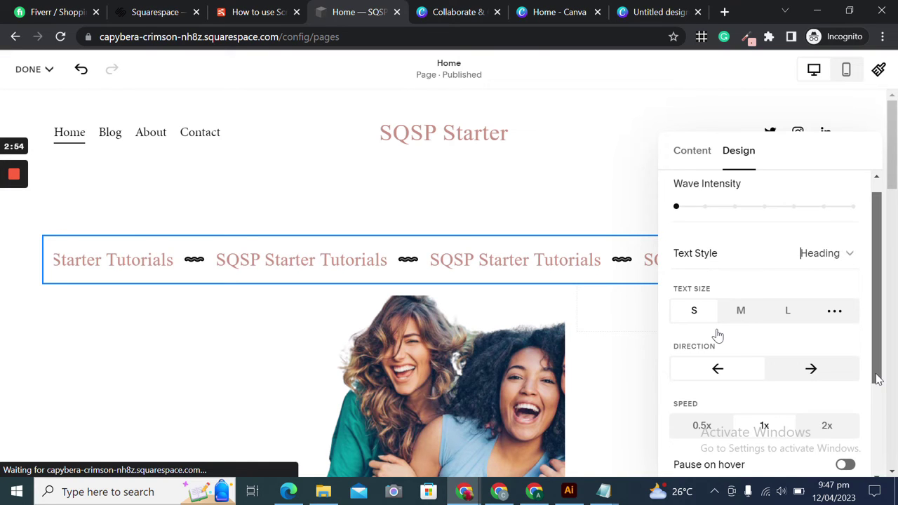
Try the rightward direction and the 0.5x and 2x speeds on the scrolling text, returning to leftward at 1x
drag(877, 379, 878, 408)
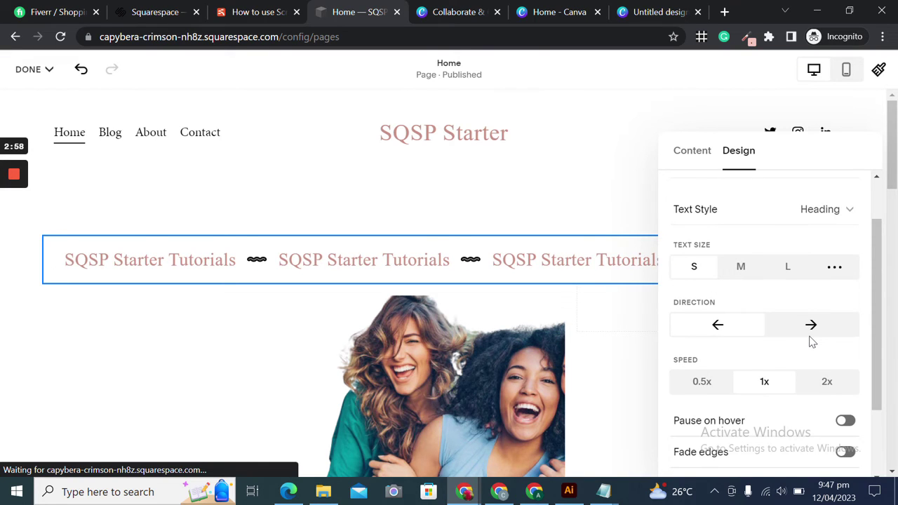
click(801, 326)
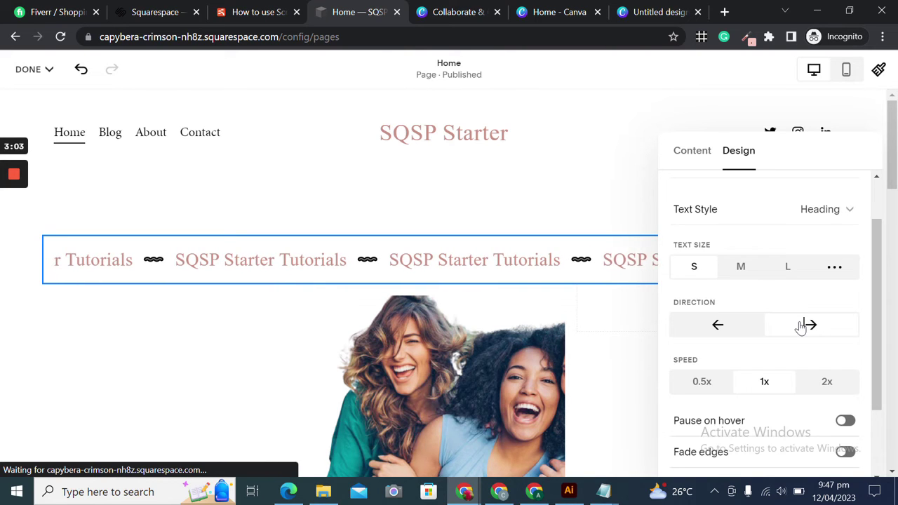
click(725, 326)
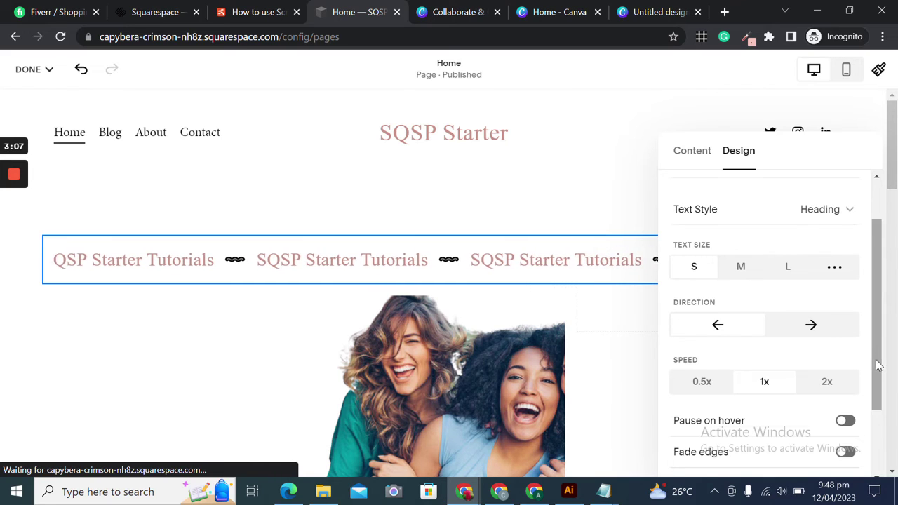
scroll(874, 364, down, 1)
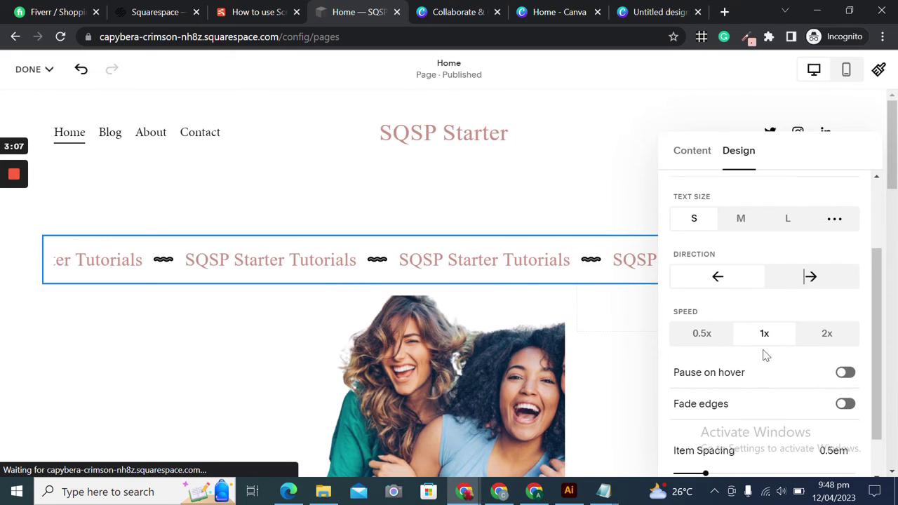
click(698, 337)
click(821, 336)
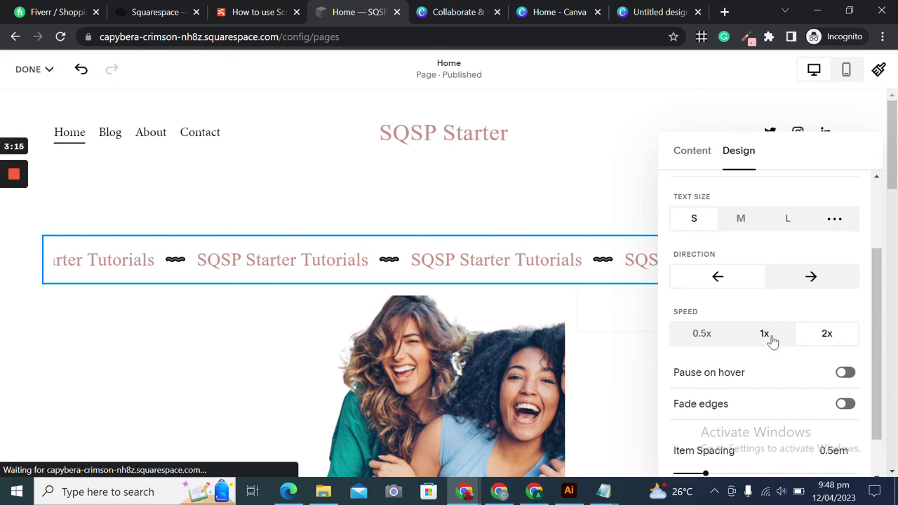
click(772, 340)
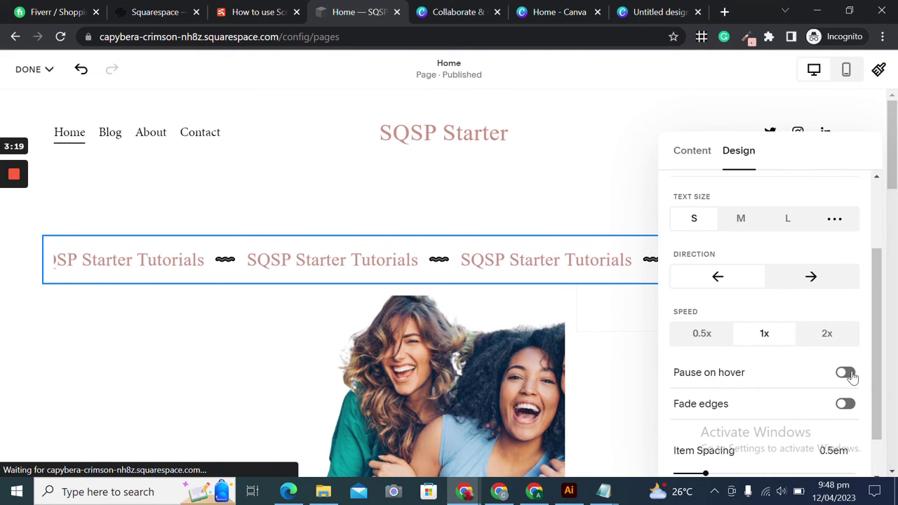
Enable Pause on hover for the scrolling block and save the Home page
click(846, 374)
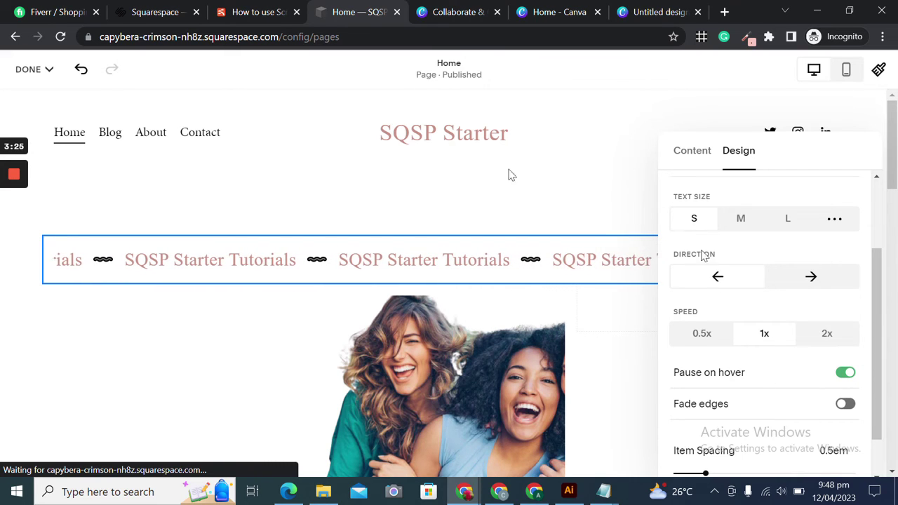
click(46, 70)
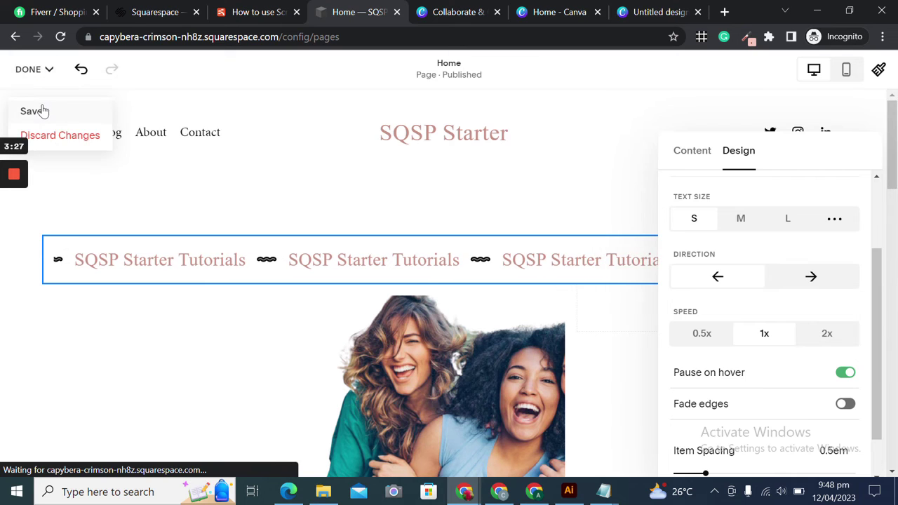
click(34, 111)
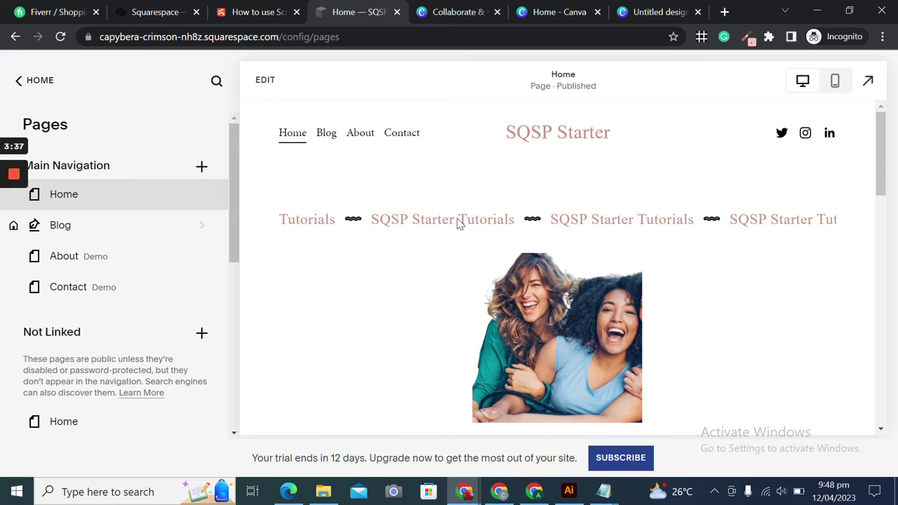
Reopen the Home page for editing and bring up the scrolling block's design settings for edges, spacing and background
click(267, 84)
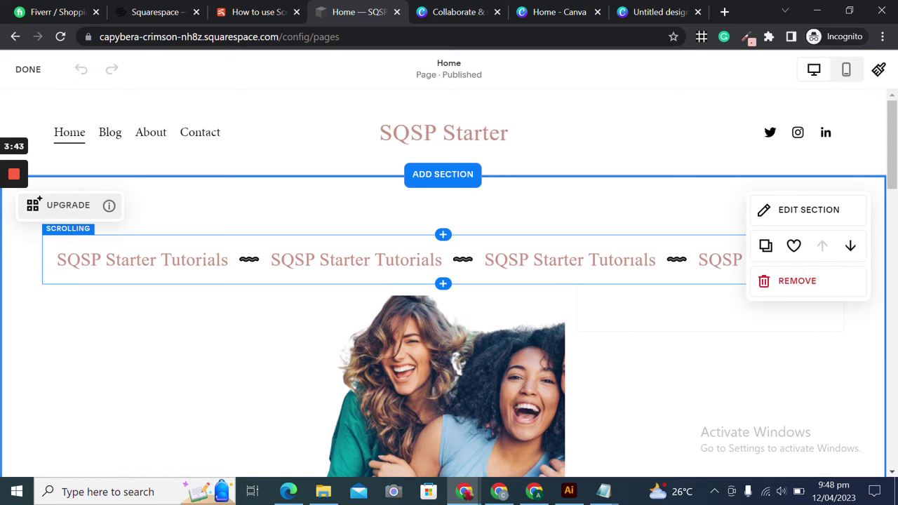
double_click(637, 260)
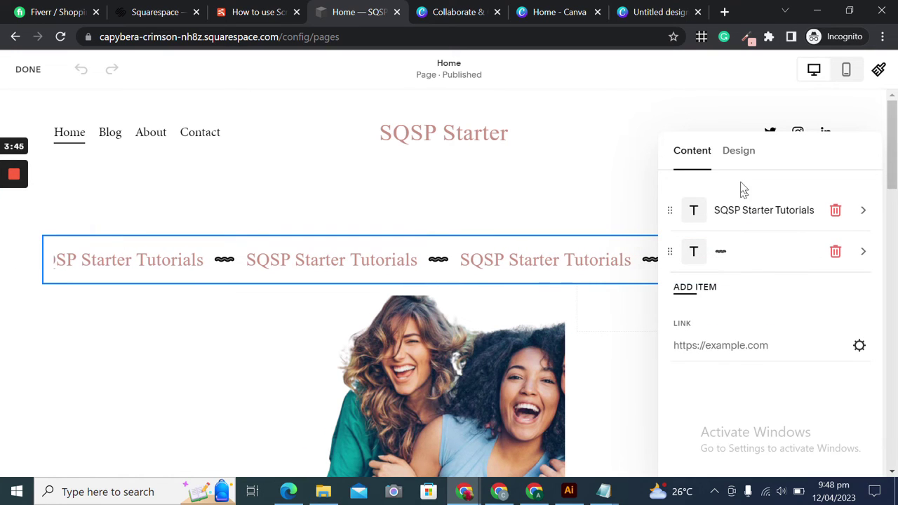
click(740, 152)
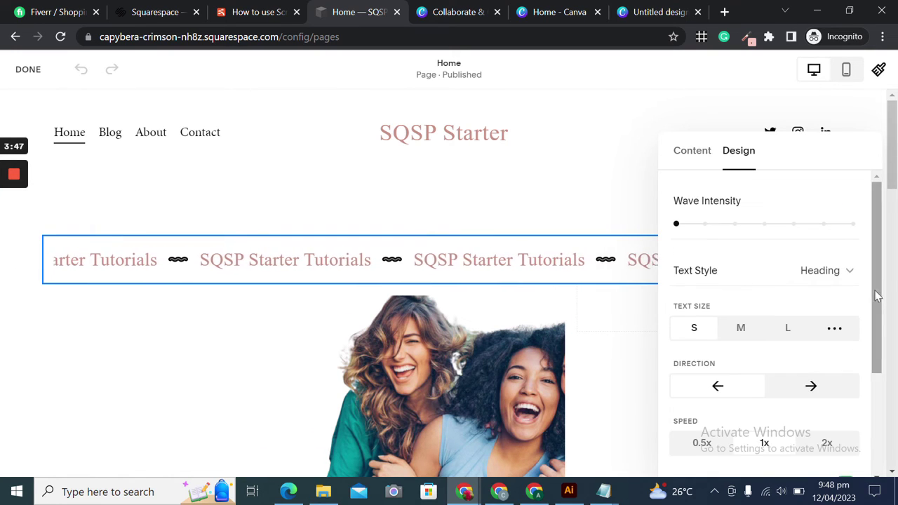
drag(877, 294, 877, 387)
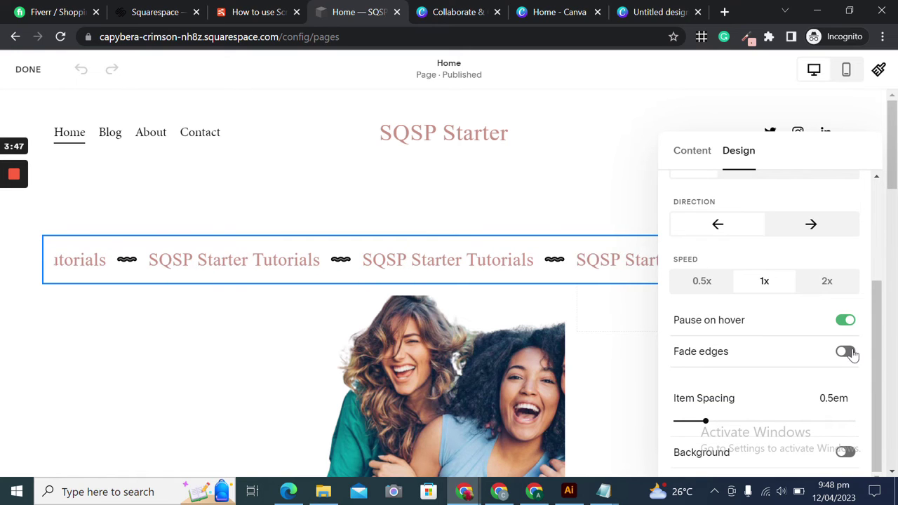
Try Fade edges on the scrolling block, comparing it on and off, and leave it disabled
mouse_move(12, 231)
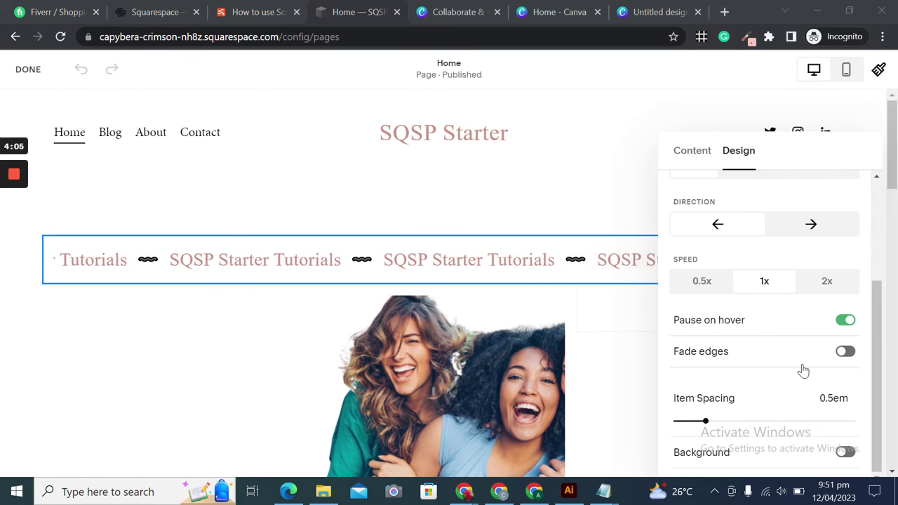
click(846, 354)
click(846, 354)
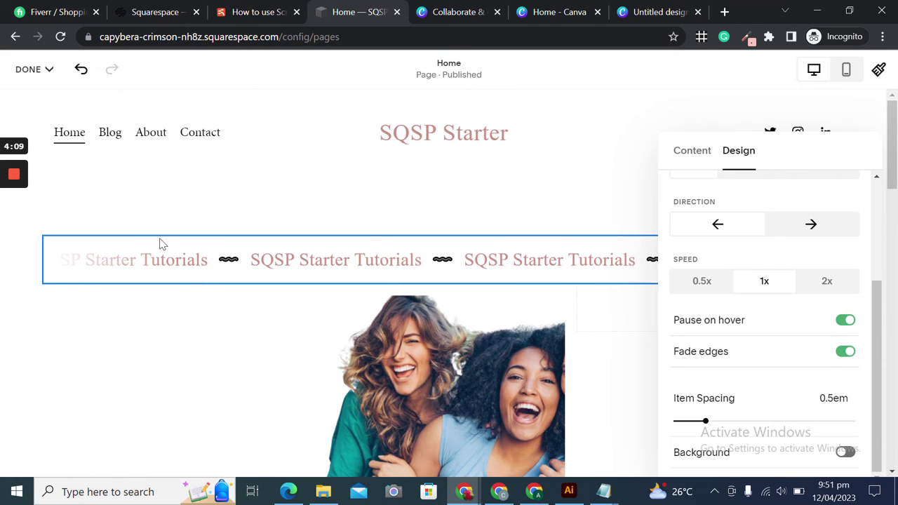
click(843, 352)
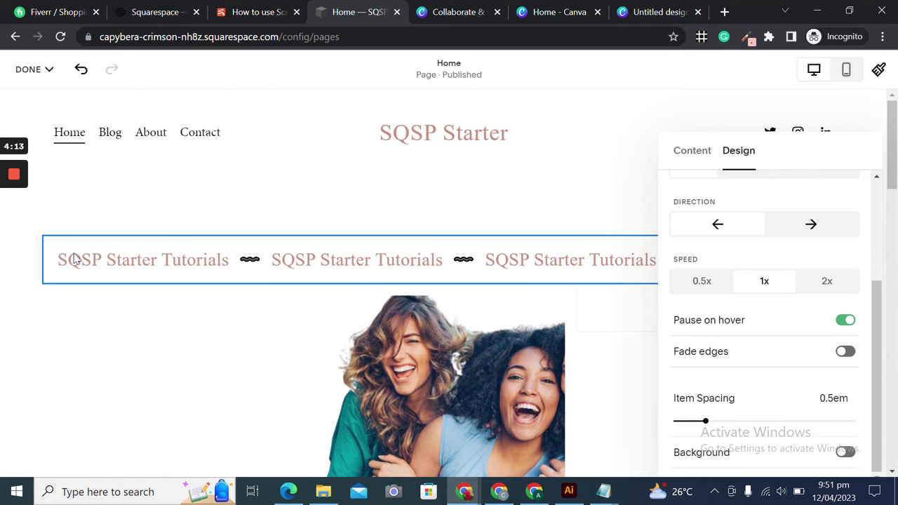
click(845, 352)
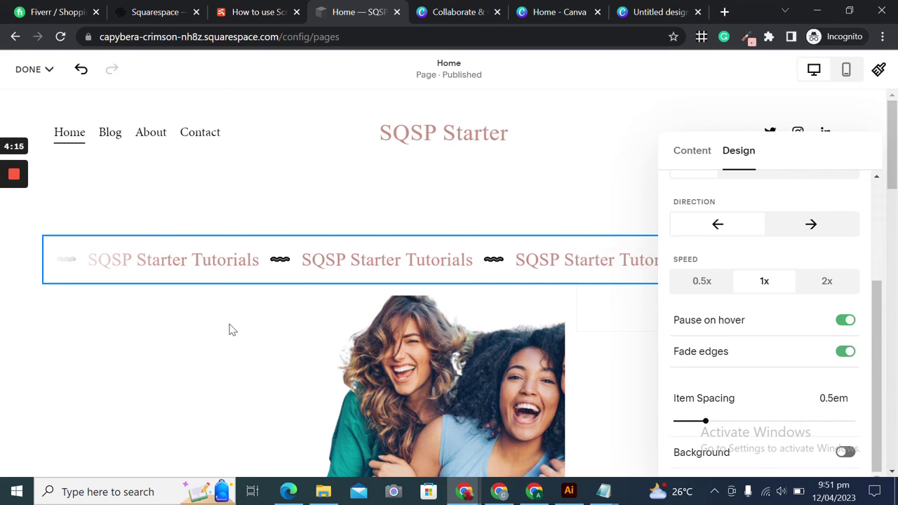
click(844, 352)
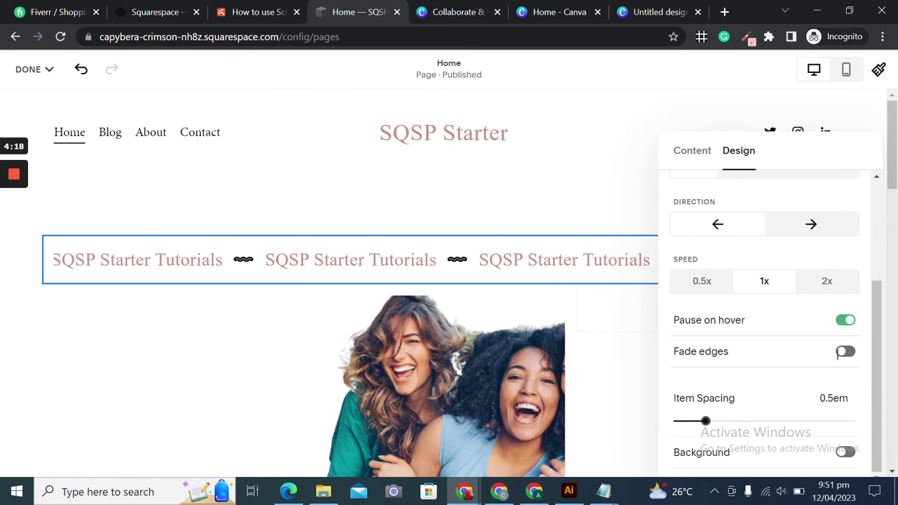
Set the scrolling block's item spacing to 0.3em and try its background, leaving the background disabled
mouse_move(705, 421)
mouse_down()
mouse_move(739, 420)
mouse_move(693, 420)
mouse_up()
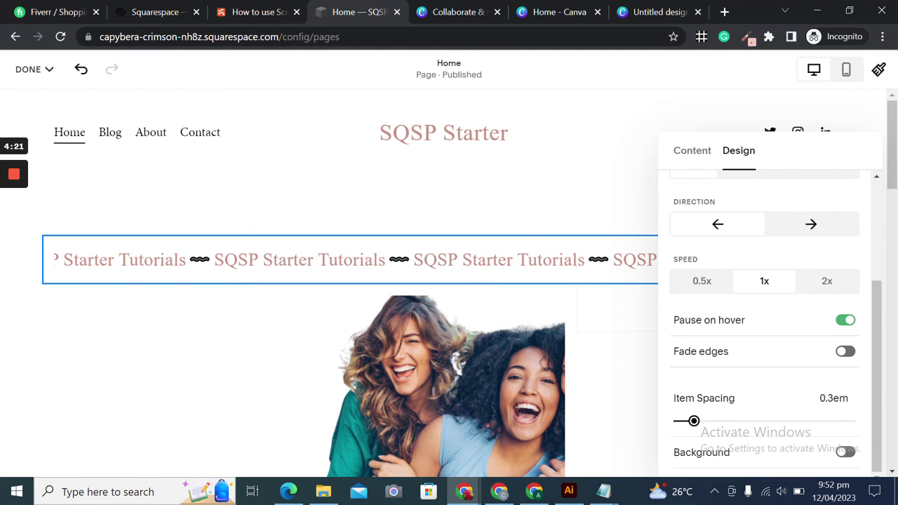
click(846, 452)
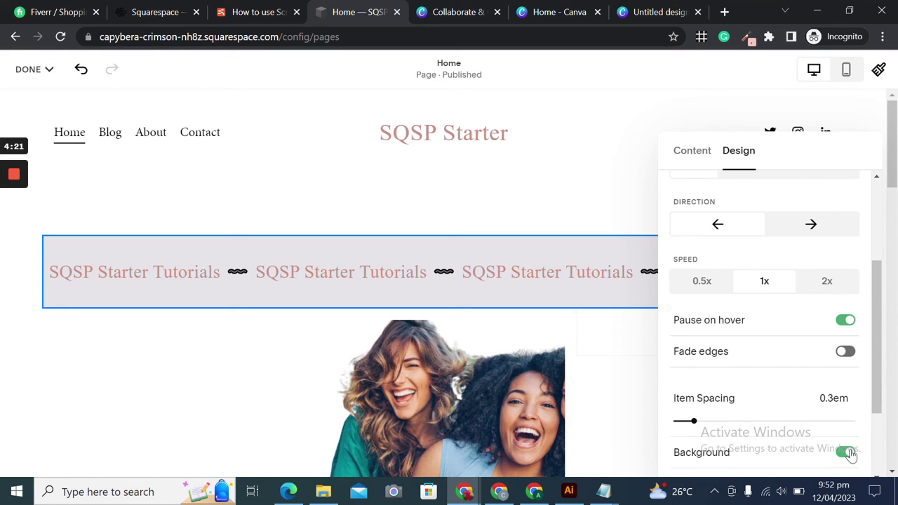
click(847, 452)
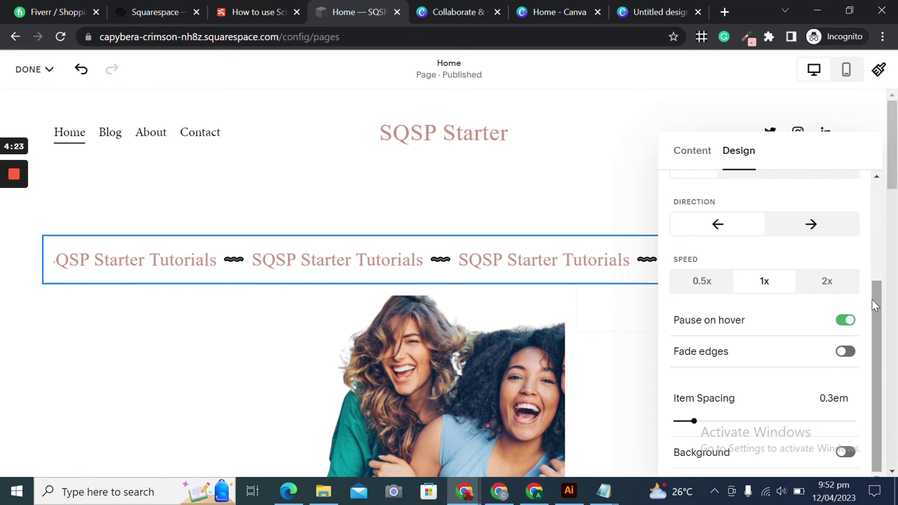
drag(874, 304, 877, 220)
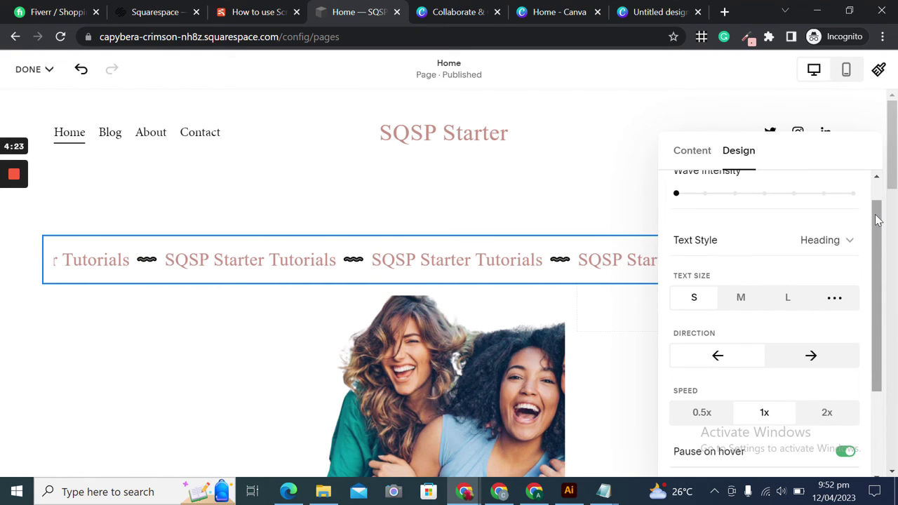